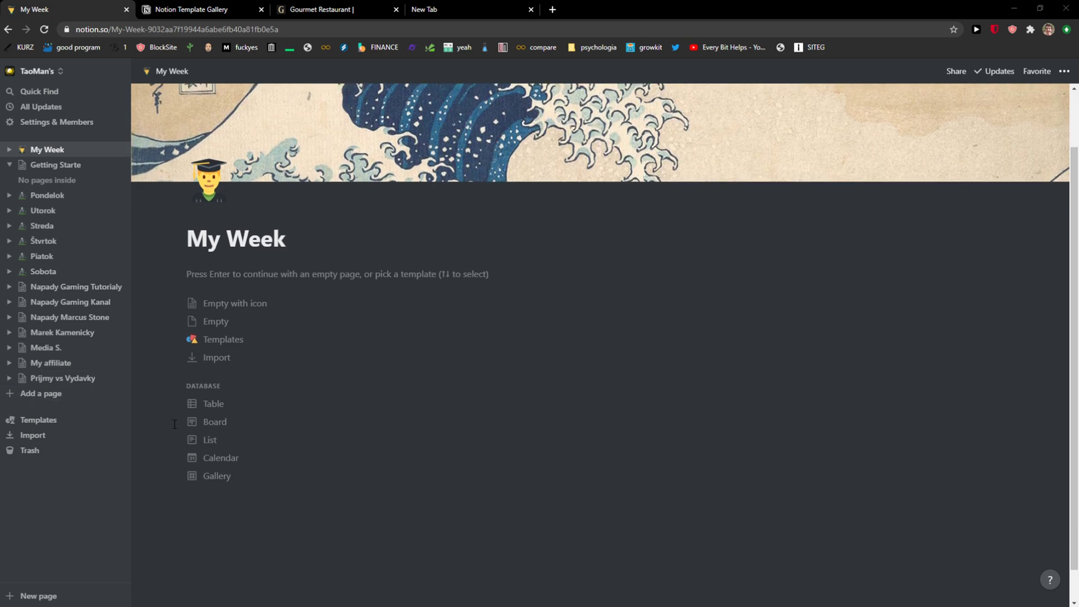
pyautogui.scroll(2, 174, 430)
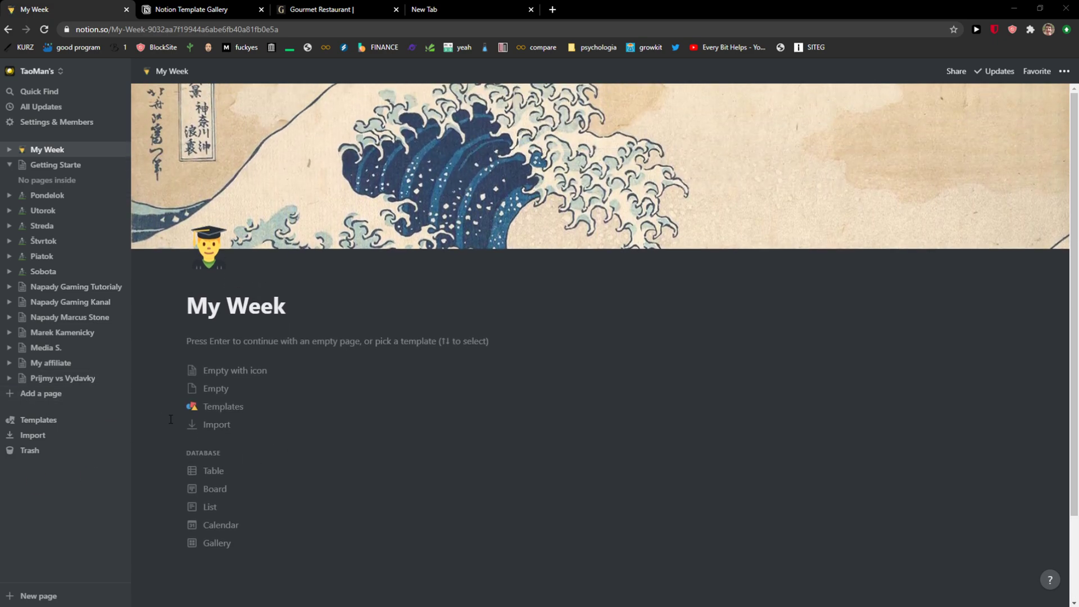
pyautogui.scroll(-2, 171, 419)
pyautogui.scroll(2, 186, 414)
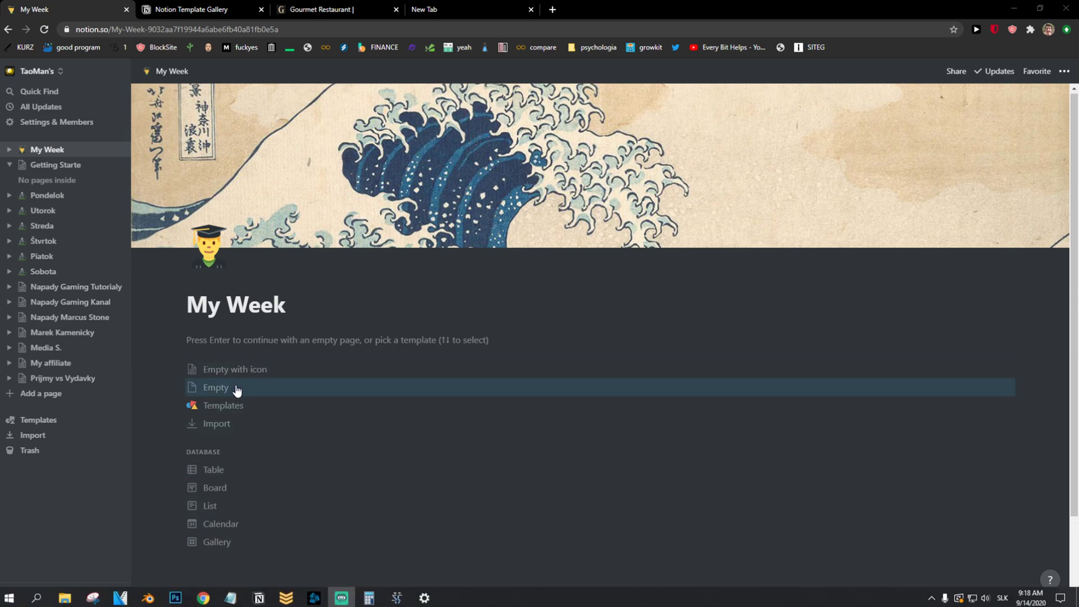
pyautogui.scroll(-1, 237, 390)
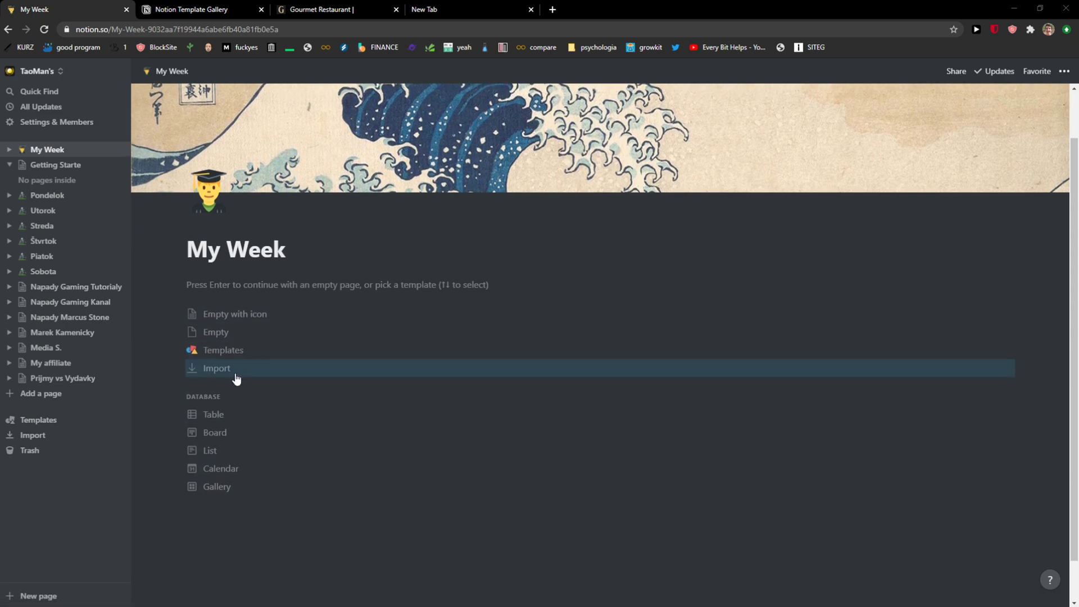
# Step: Start the My Week page empty without a template
pyautogui.press('Return')
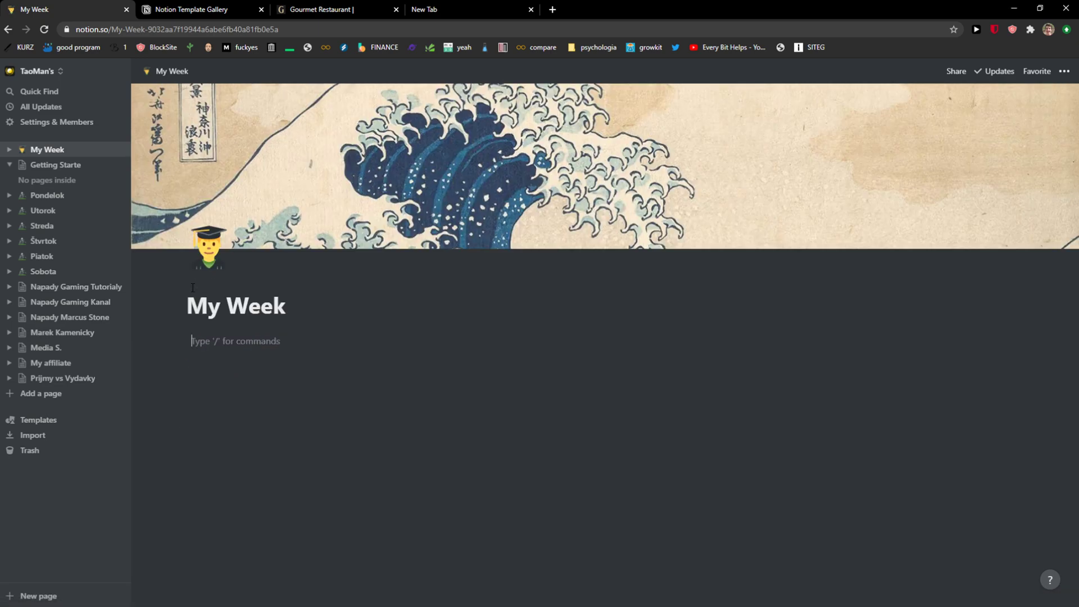
pyautogui.write('/')
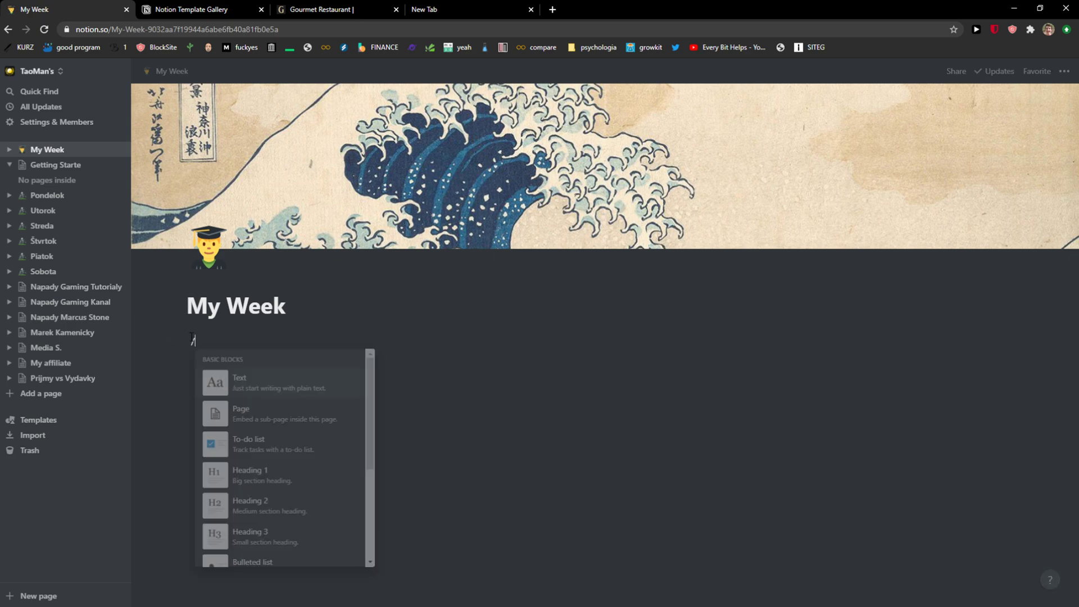
pyautogui.scroll(-3, 299, 386)
pyautogui.scroll(-3, 295, 397)
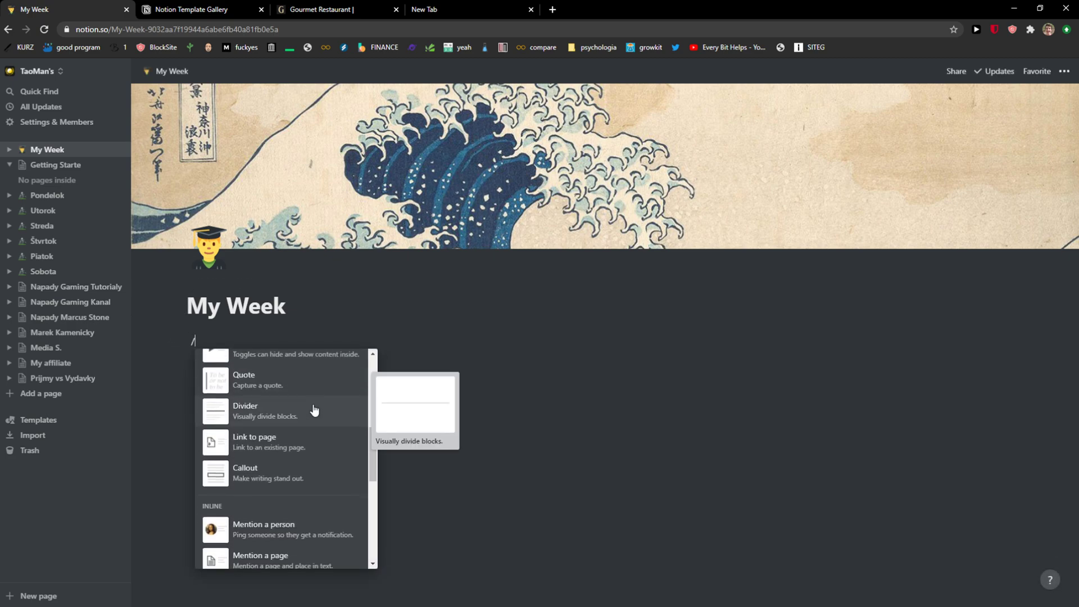
pyautogui.scroll(-2, 291, 404)
pyautogui.scroll(-2, 291, 408)
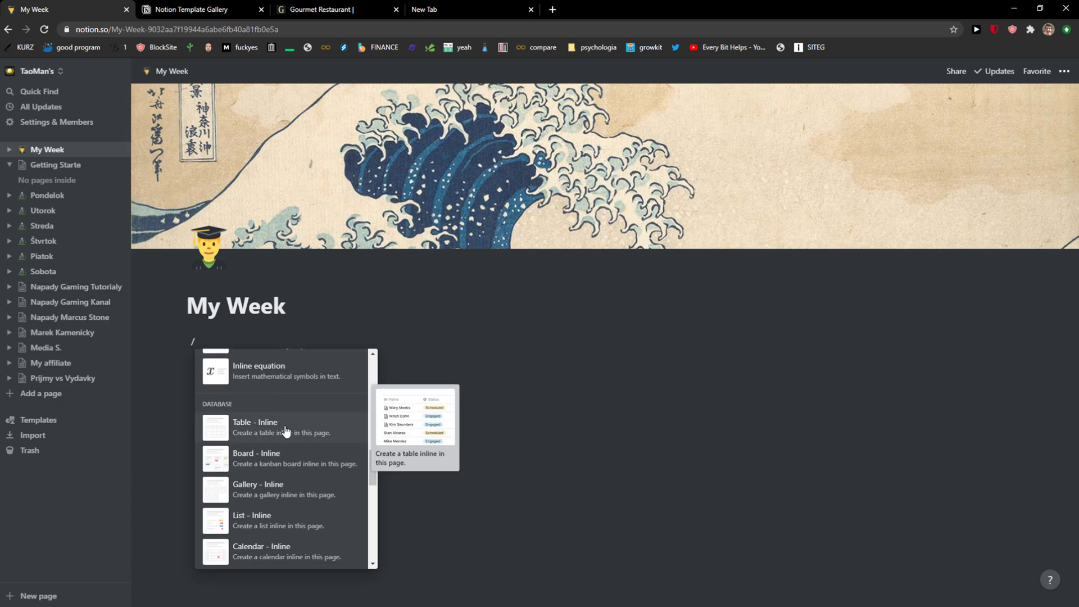
pyautogui.scroll(-1, 287, 405)
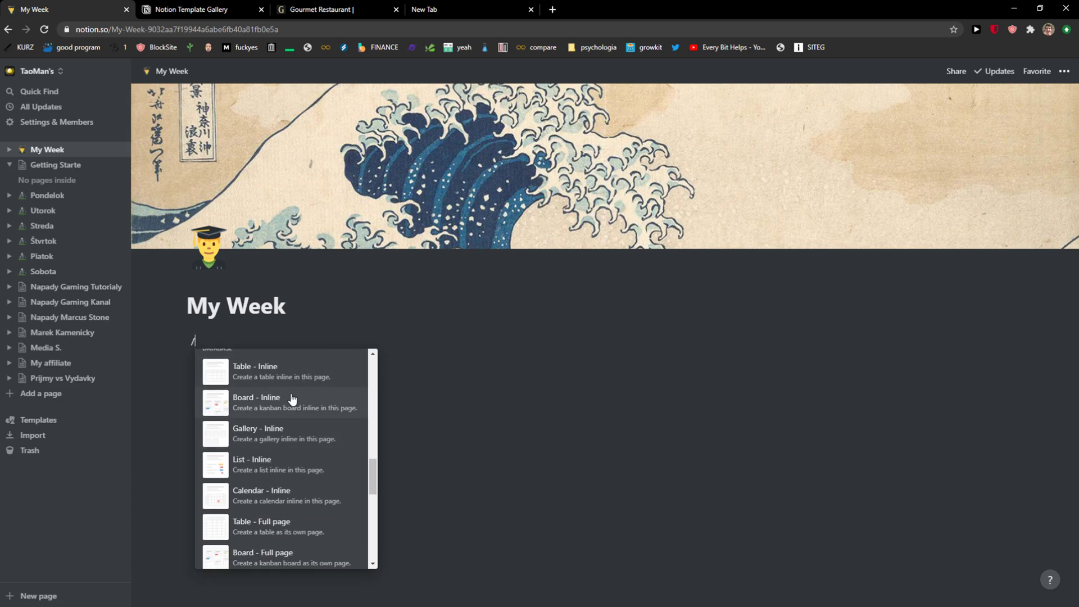
pyautogui.click(258, 409)
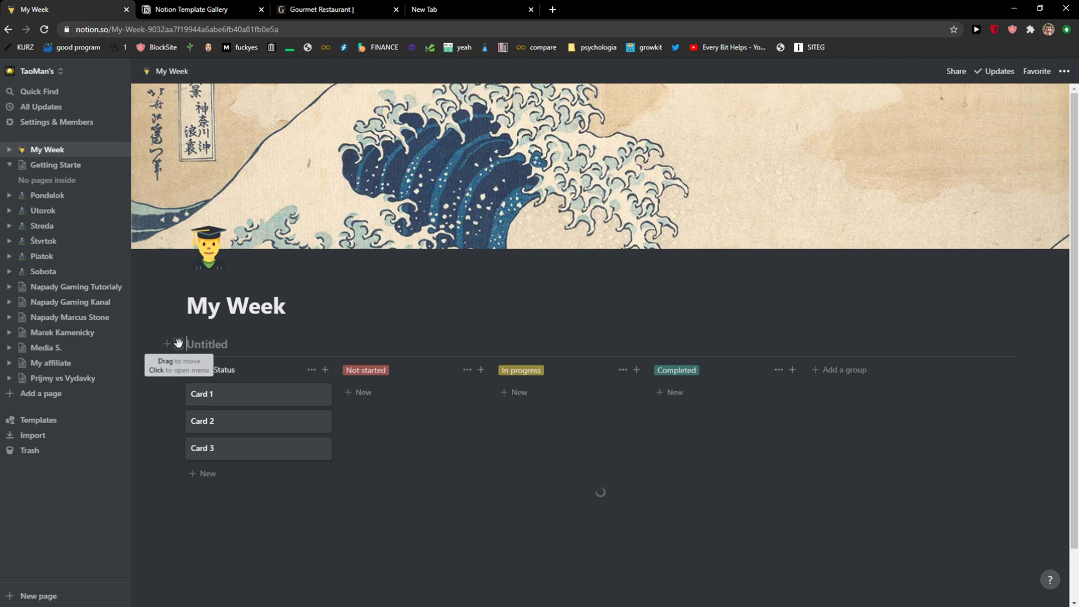
pyautogui.scroll(-1, 270, 435)
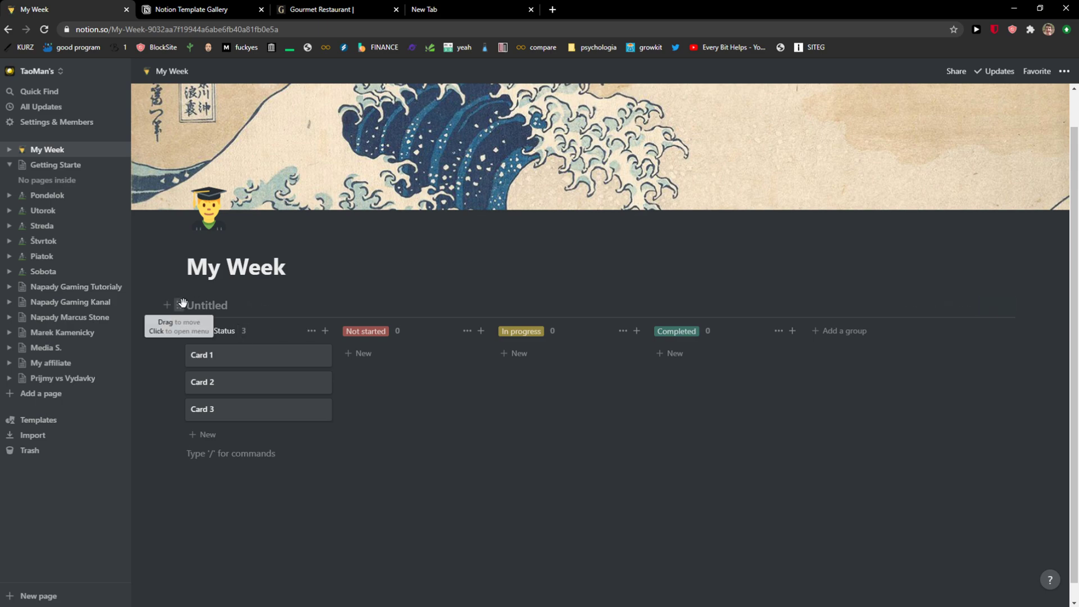
pyautogui.click(181, 307)
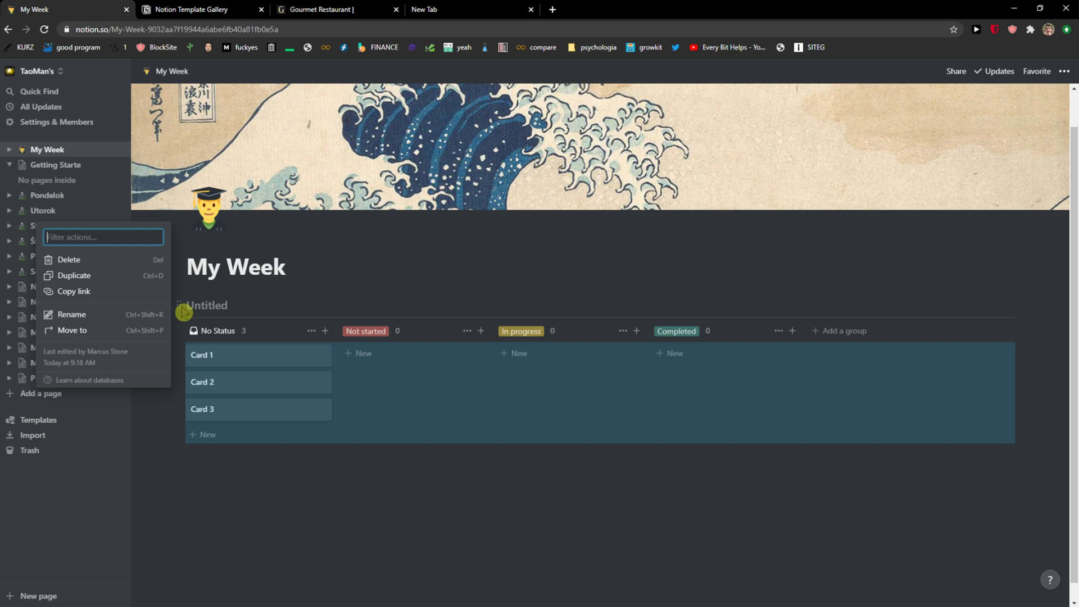
pyautogui.click(188, 470)
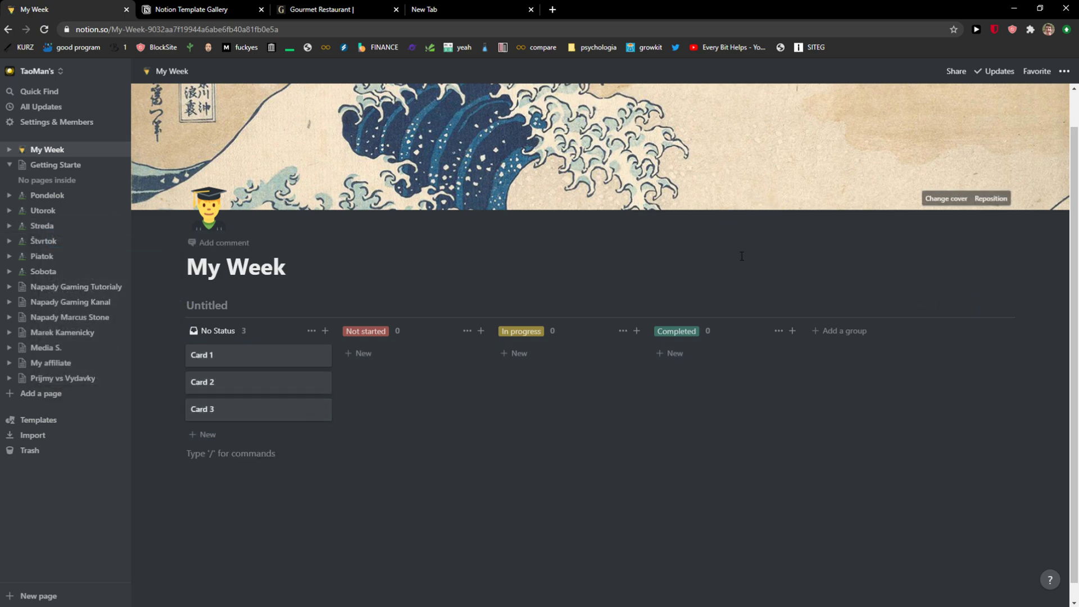
pyautogui.click(1065, 71)
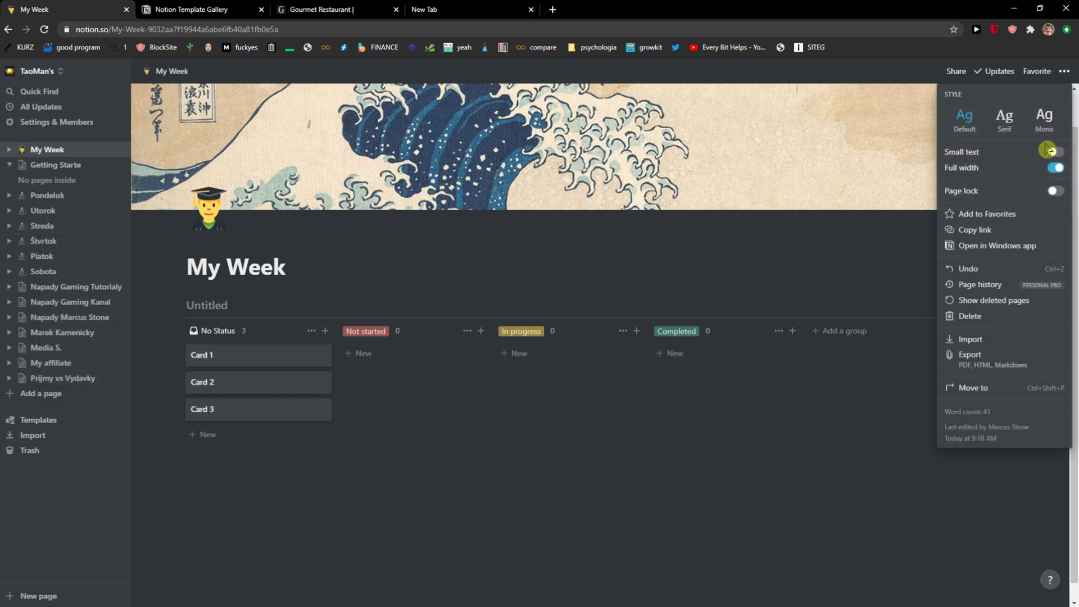
pyautogui.click(1055, 168)
pyautogui.click(1054, 168)
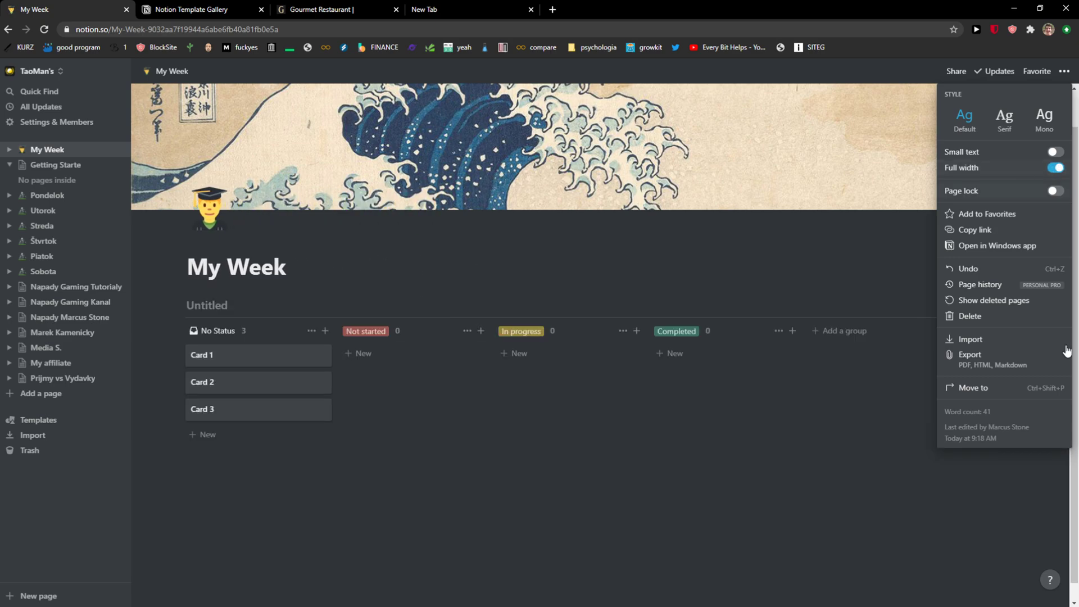
pyautogui.click(667, 517)
pyautogui.scroll(-1, 325, 410)
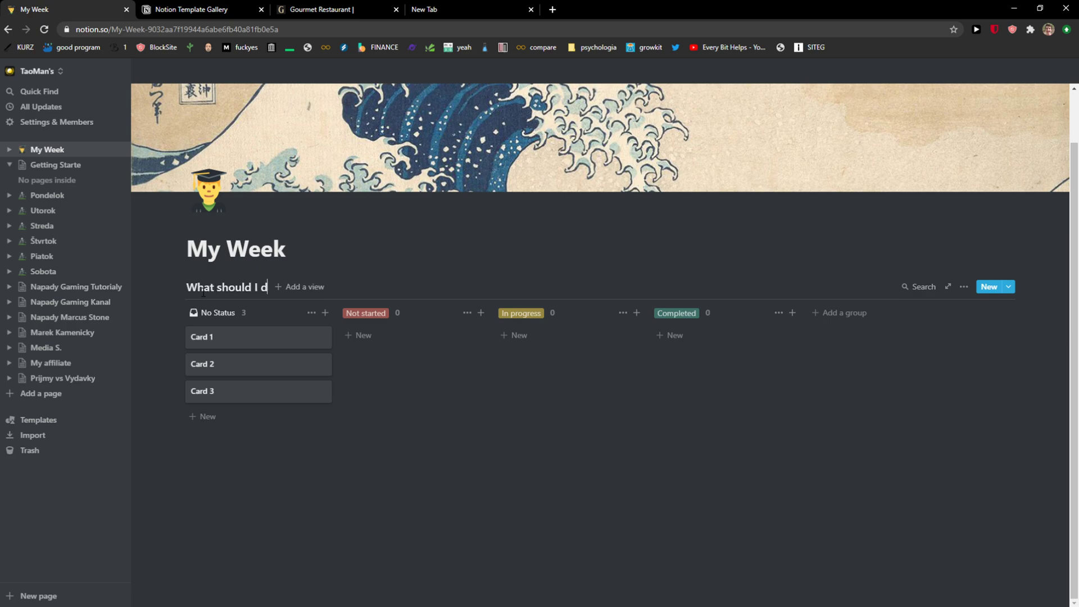
pyautogui.moveTo(253, 355)
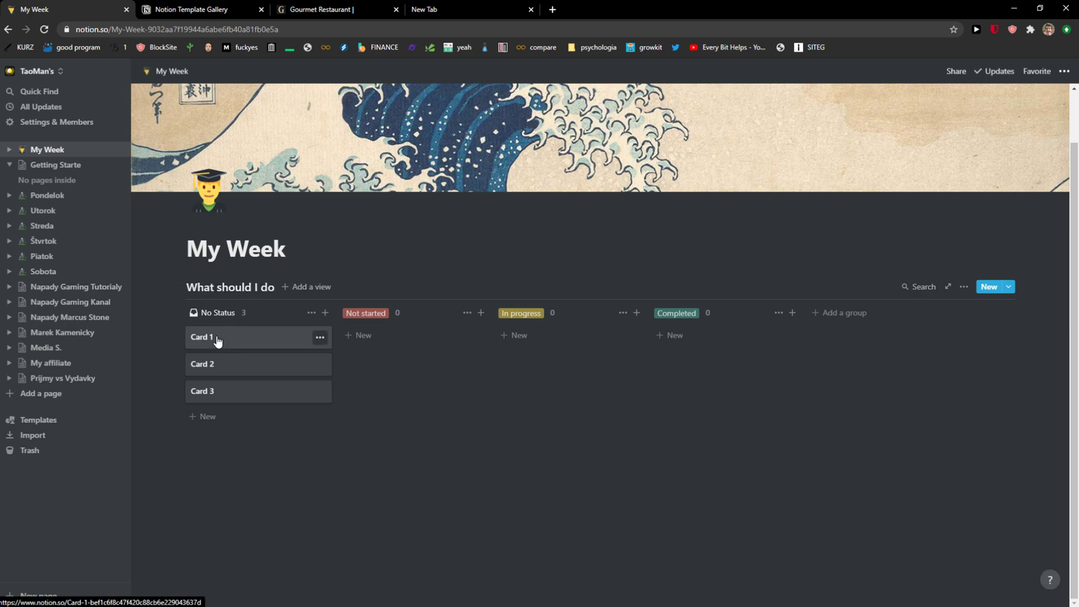
# Step: Delete the three sample cards Card 1, Card 2 and Card 3 via their ••• menus
pyautogui.click(320, 338)
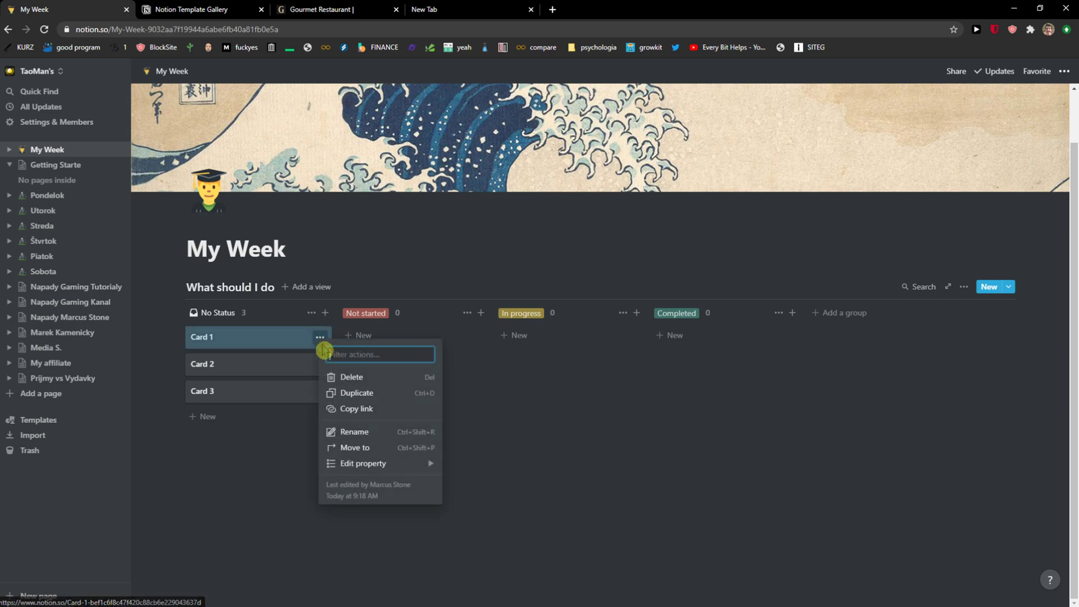
pyautogui.click(333, 375)
pyautogui.click(319, 365)
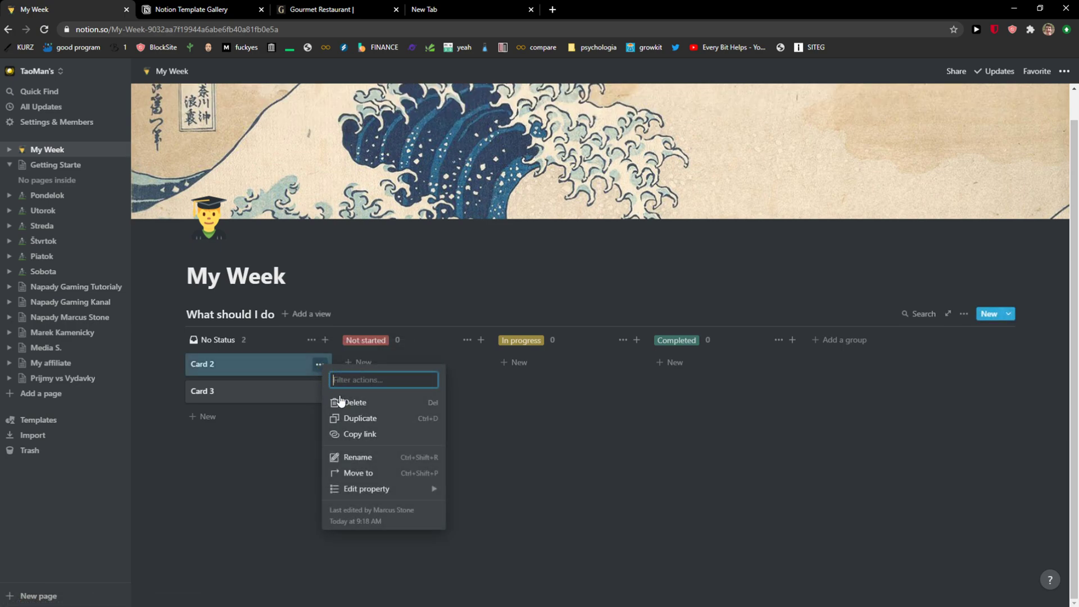
pyautogui.click(334, 402)
pyautogui.click(319, 393)
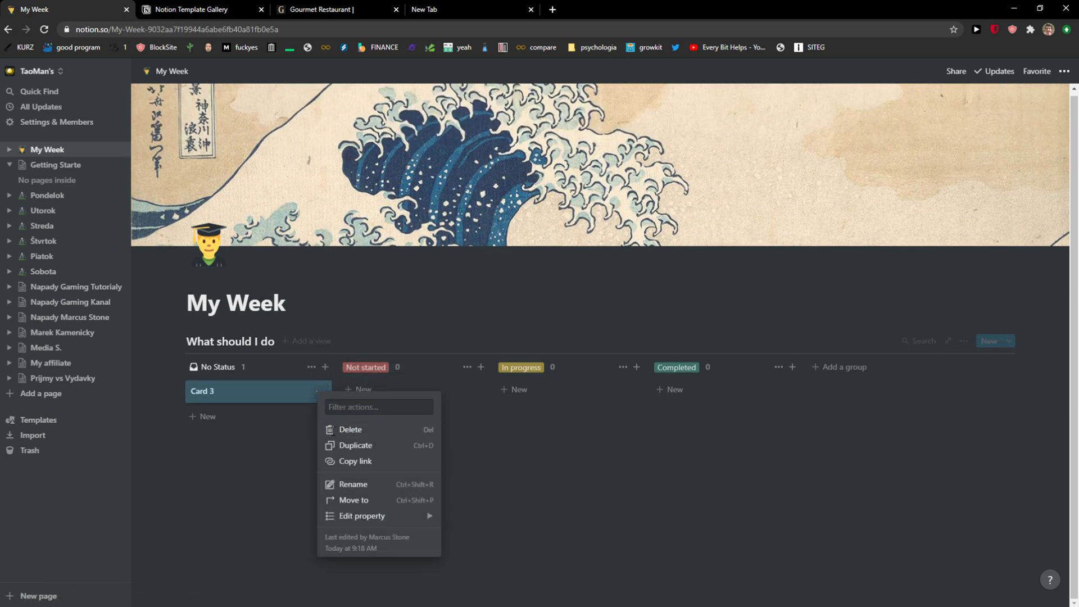
pyautogui.click(340, 429)
# Step: Start a new blank card in the No Status column
pyautogui.click(207, 395)
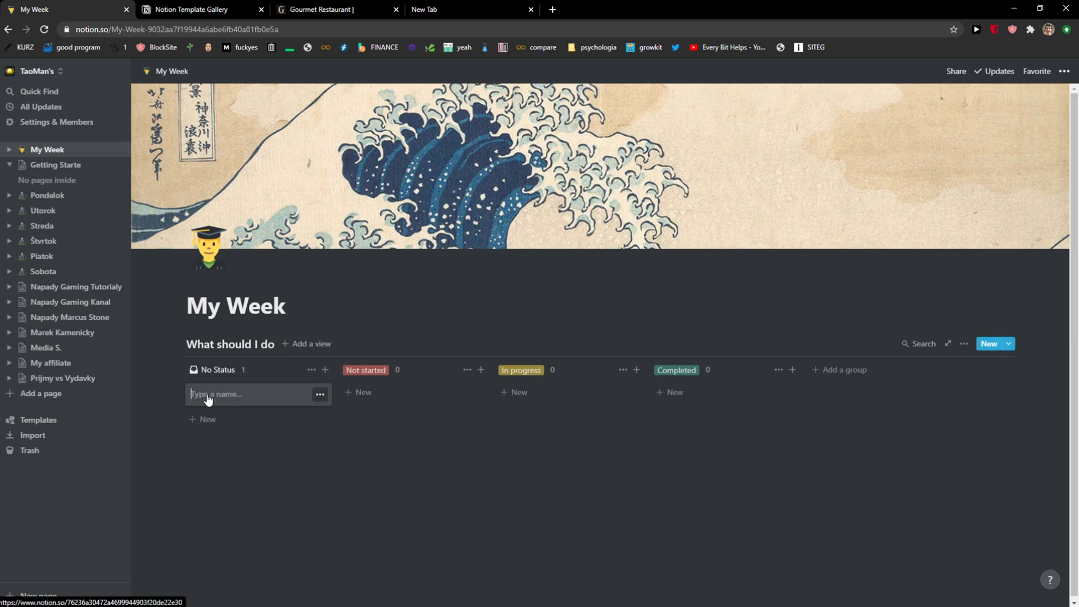
pyautogui.write('taje tra')
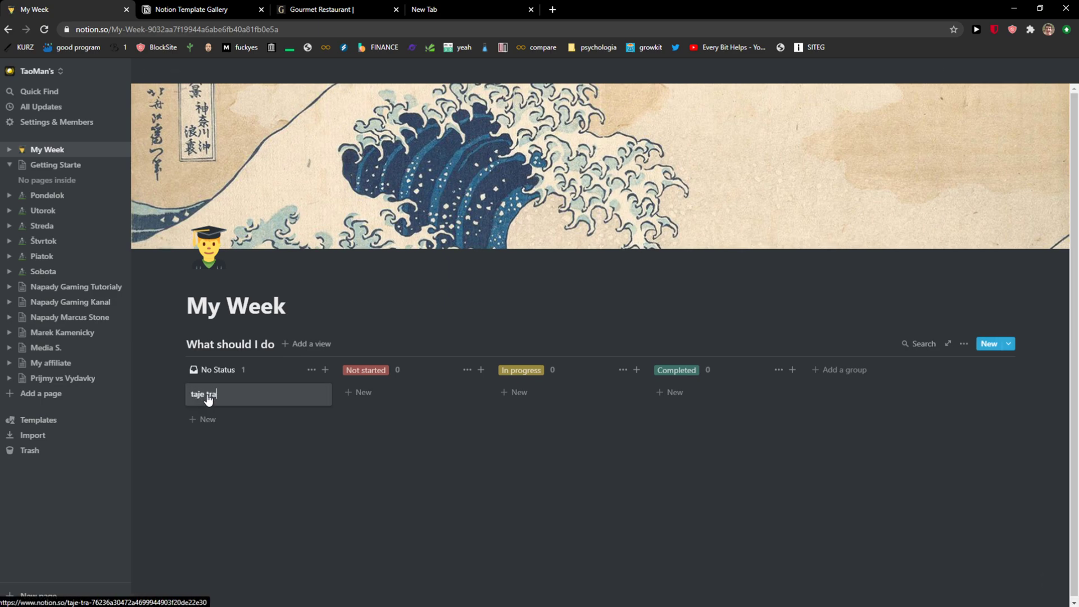
pyautogui.write('ke trash')
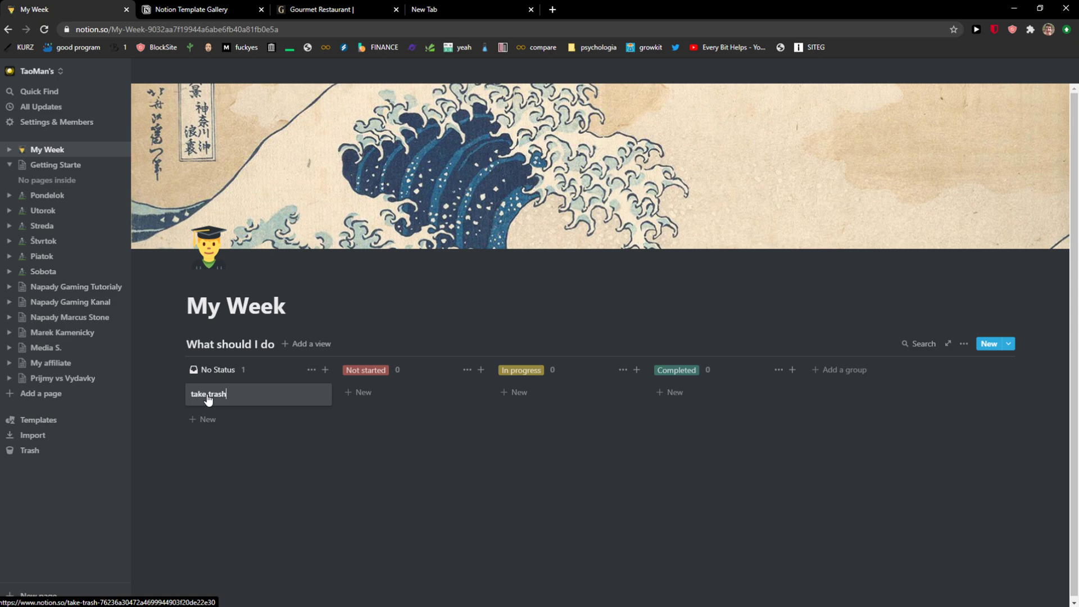
# Step: Commit the 'take trash' card, then drag it through Not started and out below the board
pyautogui.click(298, 475)
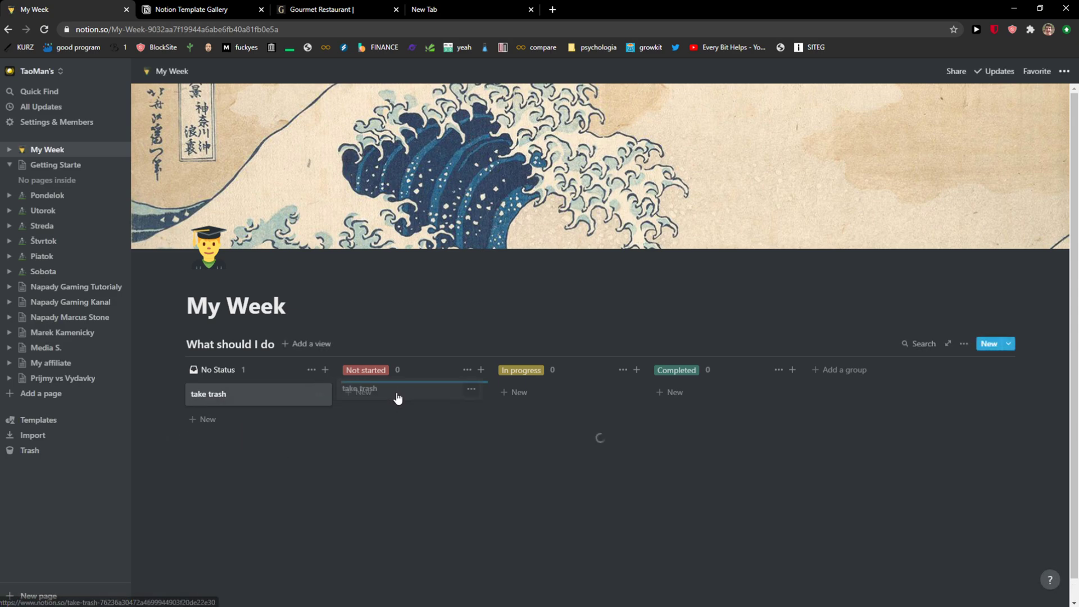
pyautogui.moveTo(245, 408); pyautogui.dragTo(397, 397)
pyautogui.moveTo(530, 393); pyautogui.dragTo(878, 393)
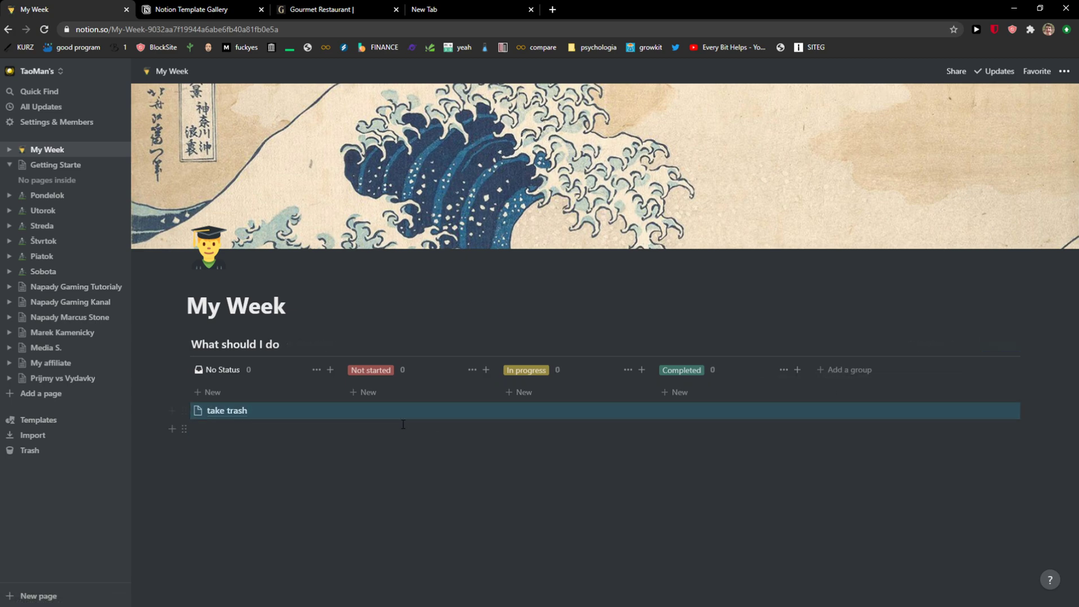
# Step: Start adding a new status group after Completed on the board
pyautogui.click(845, 369)
pyautogui.write('Not accomplished')
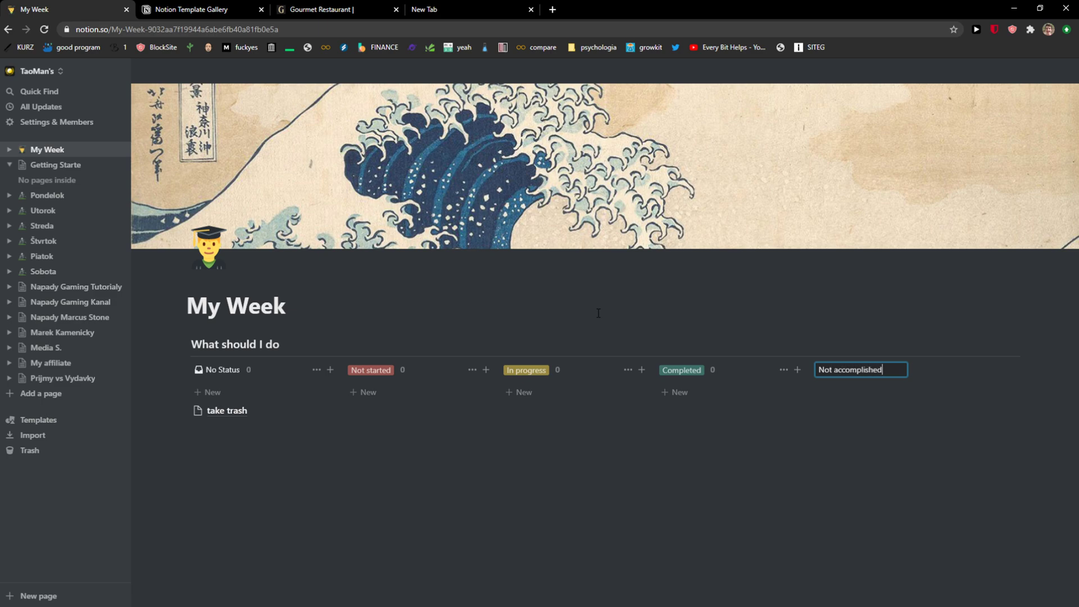
# Step: Confirm the 'Not accomplished' group name and toggle the page's Full width off and back on
pyautogui.press('Return')
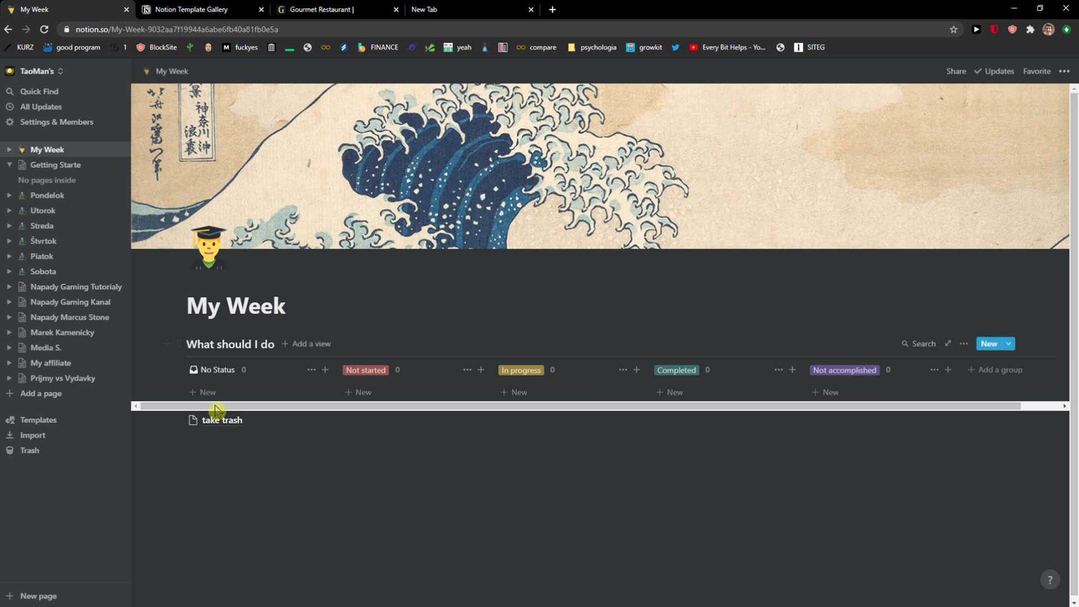
pyautogui.moveTo(525, 426); pyautogui.dragTo(581, 425)
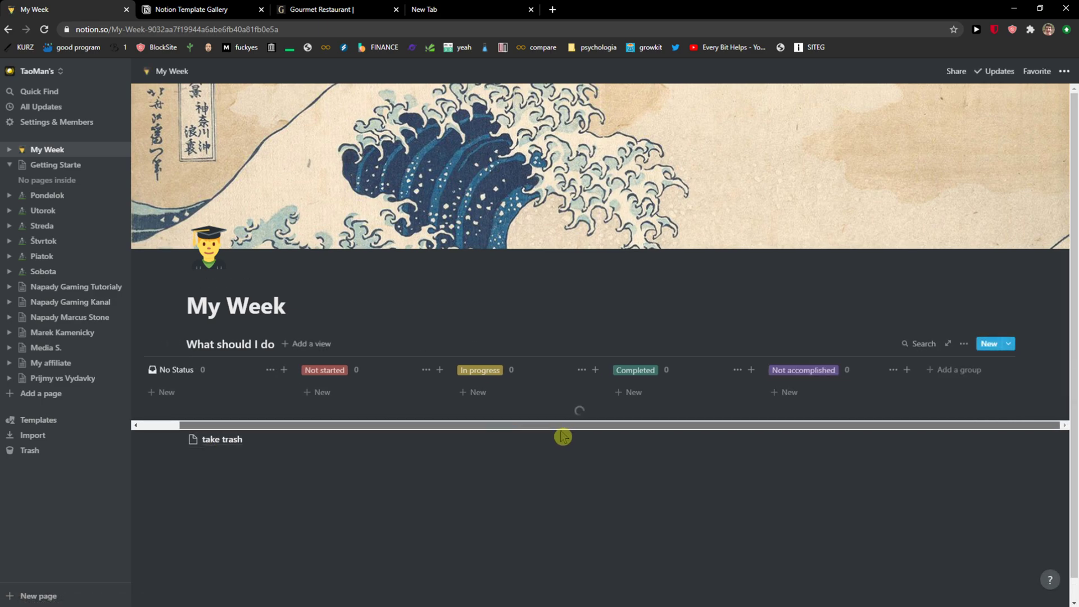
pyautogui.click(1064, 71)
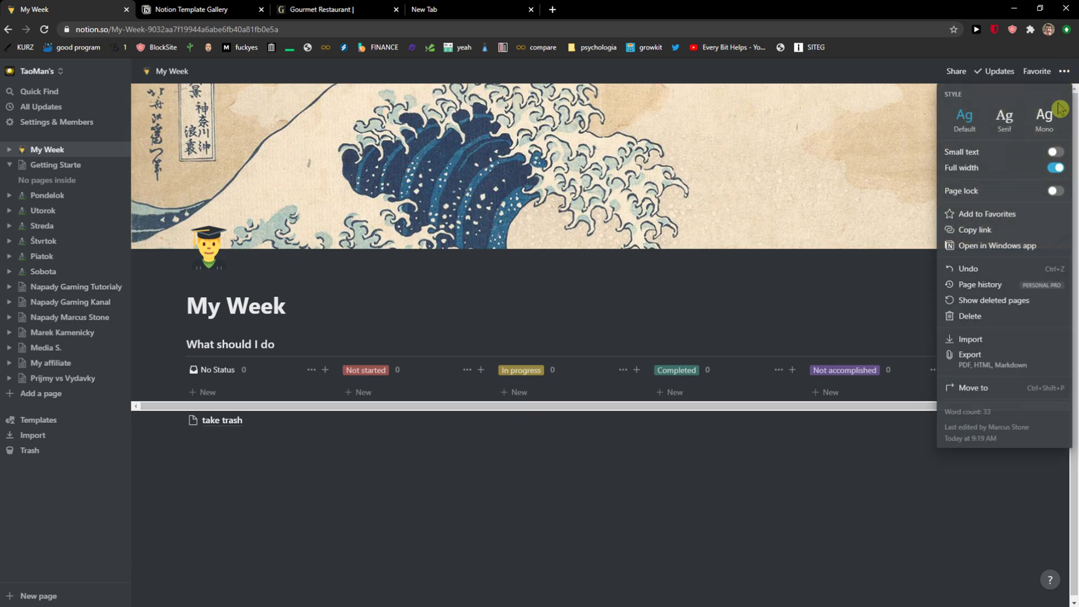
pyautogui.click(1054, 167)
pyautogui.click(1054, 168)
pyautogui.click(594, 339)
pyautogui.moveTo(404, 416)
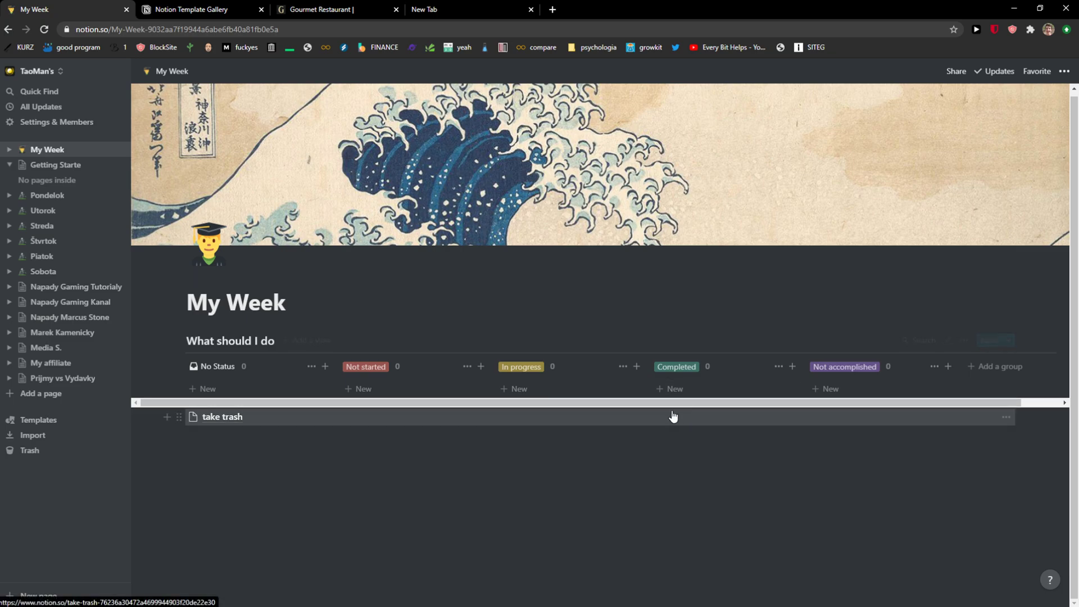
# Step: Move the 'take trash' page from below the board into the Not accomplished column
pyautogui.moveTo(404, 425); pyautogui.dragTo(856, 391)
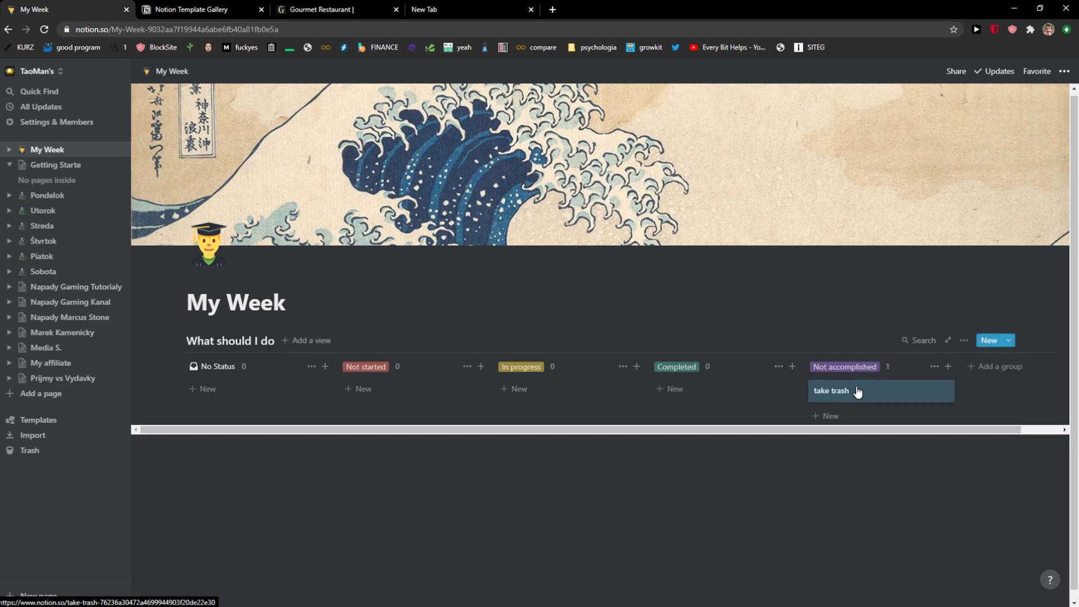
pyautogui.moveTo(818, 438); pyautogui.dragTo(826, 436)
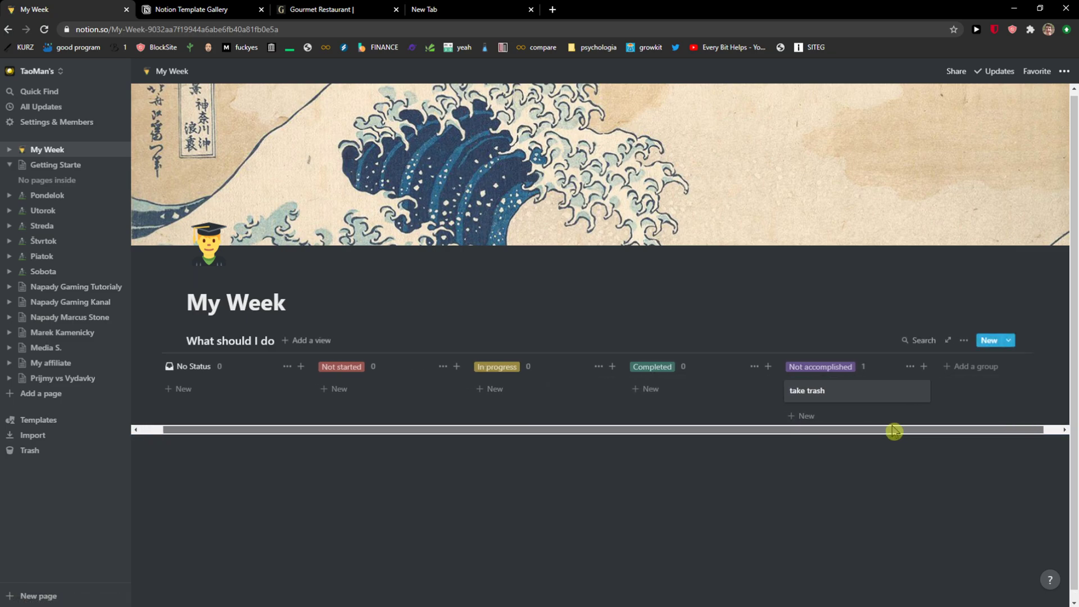
# Step: Create a new untitled board page with an extra group named '8', then return to My Week
pyautogui.click(55, 395)
pyautogui.click(460, 347)
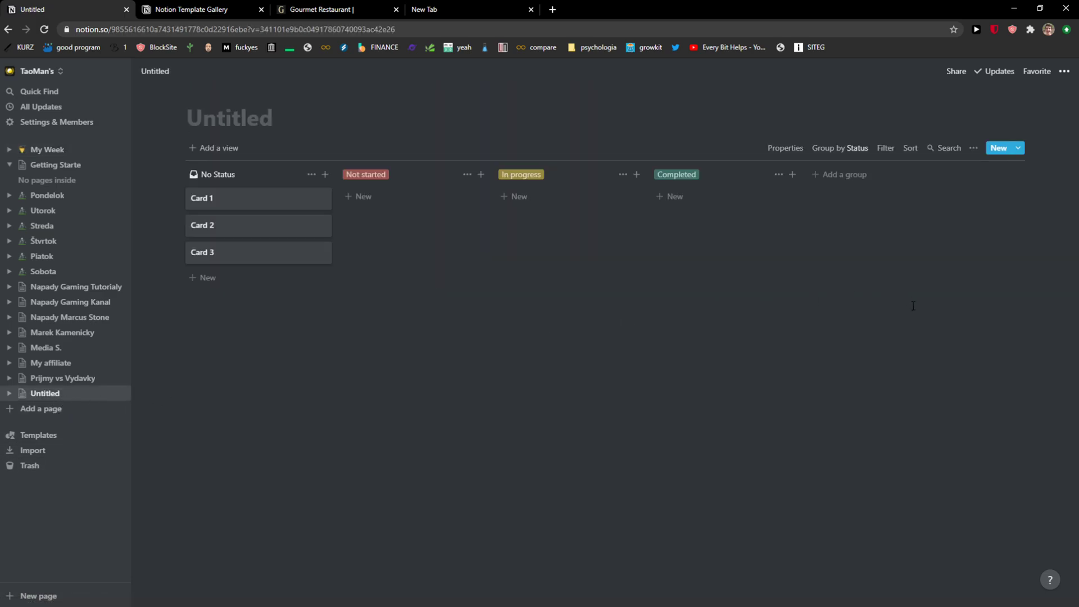
pyautogui.click(843, 174)
pyautogui.write('8')
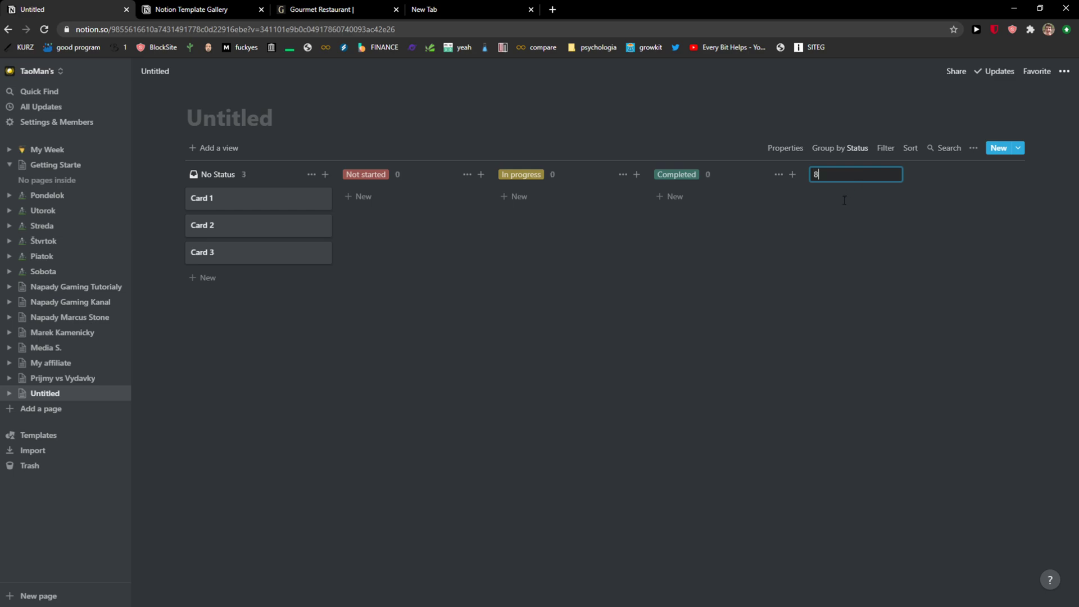
pyautogui.press('Return')
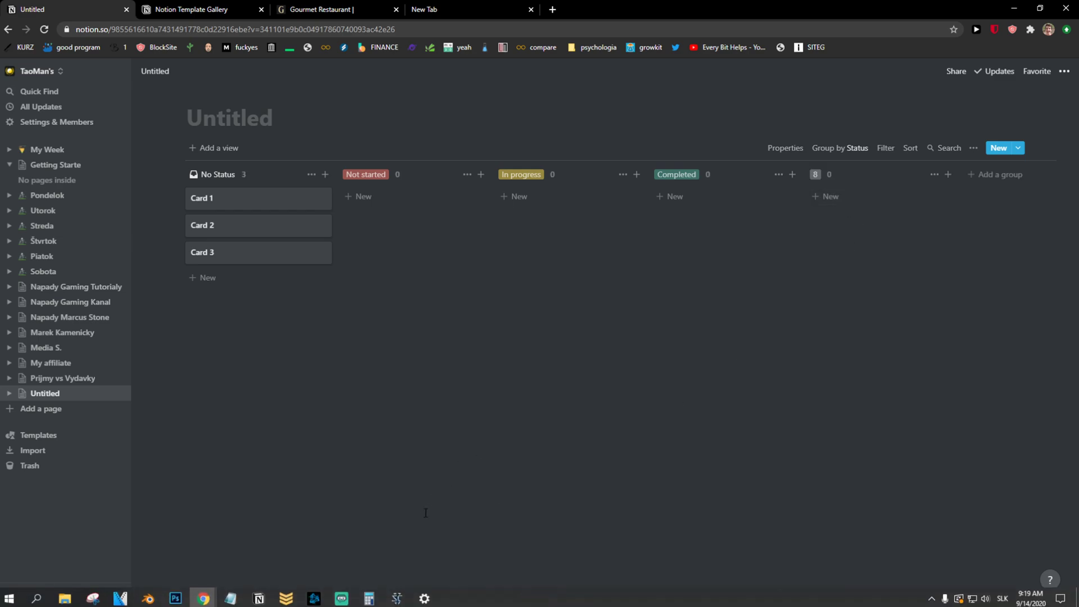
pyautogui.click(482, 602)
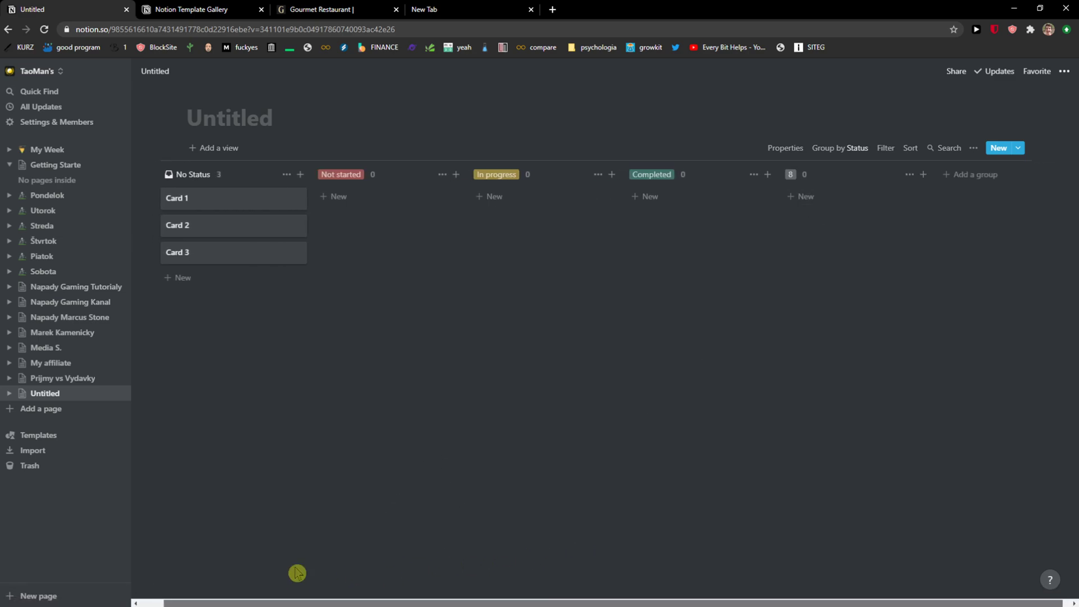
pyautogui.hscroll(-2, 330, 567)
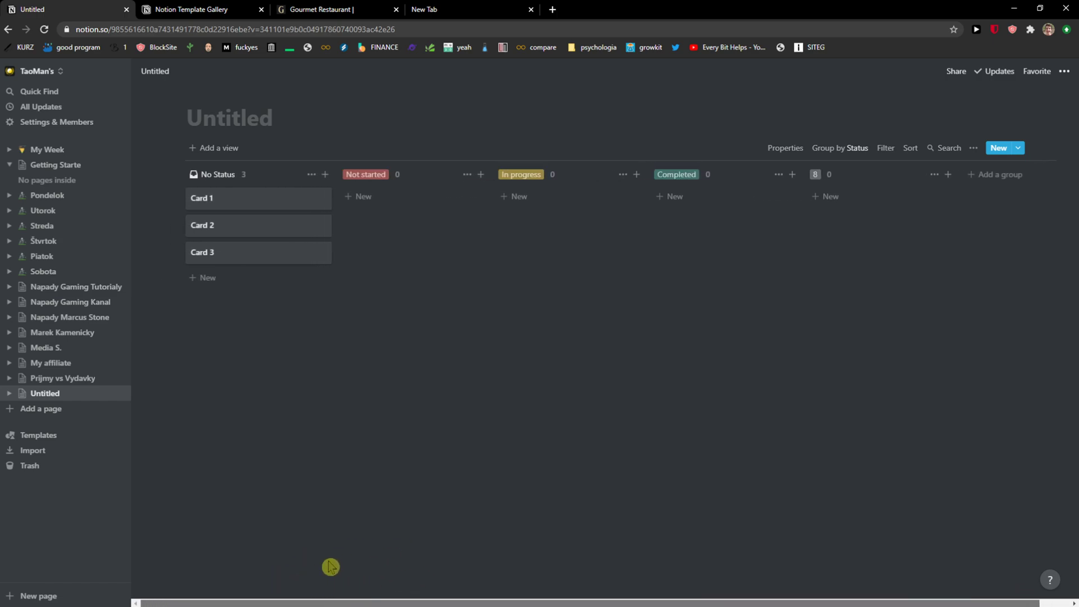
pyautogui.click(61, 149)
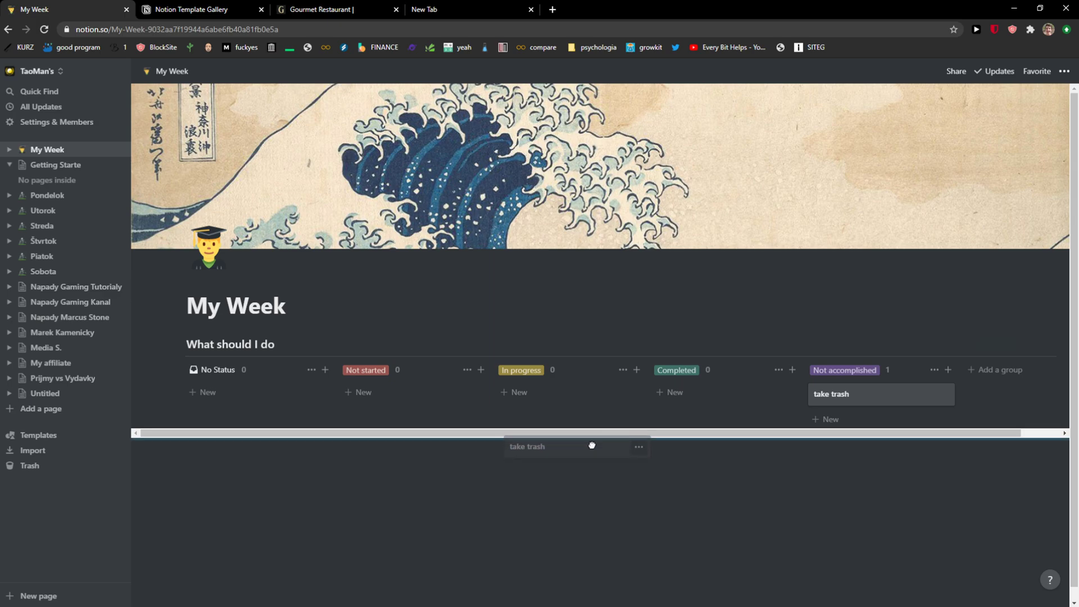
# Step: Move the 'take trash' card out of Not accomplished and into the No Status column
pyautogui.moveTo(845, 440); pyautogui.dragTo(594, 441)
pyautogui.moveTo(520, 425); pyautogui.dragTo(501, 403)
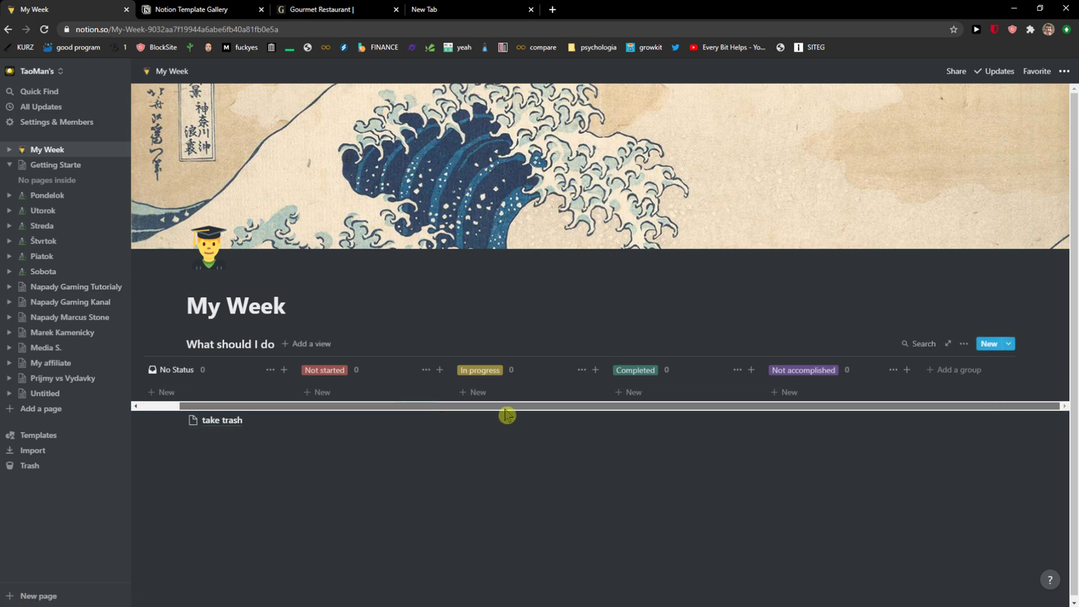
pyautogui.moveTo(278, 417); pyautogui.dragTo(253, 384)
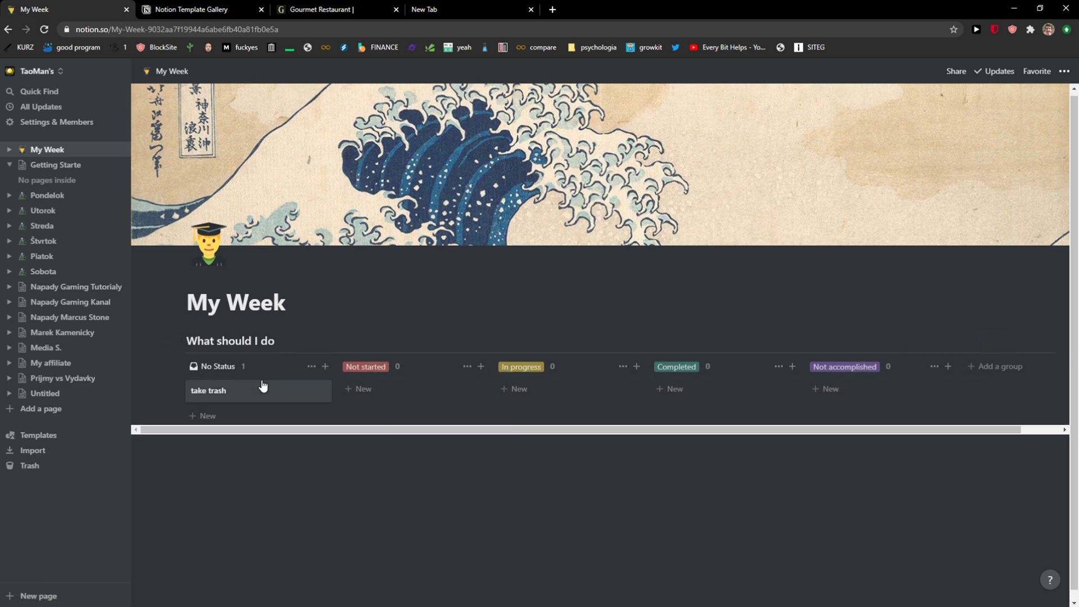
# Step: Add five blank cards under No Status, then return focus to the My Week title
pyautogui.click(203, 416)
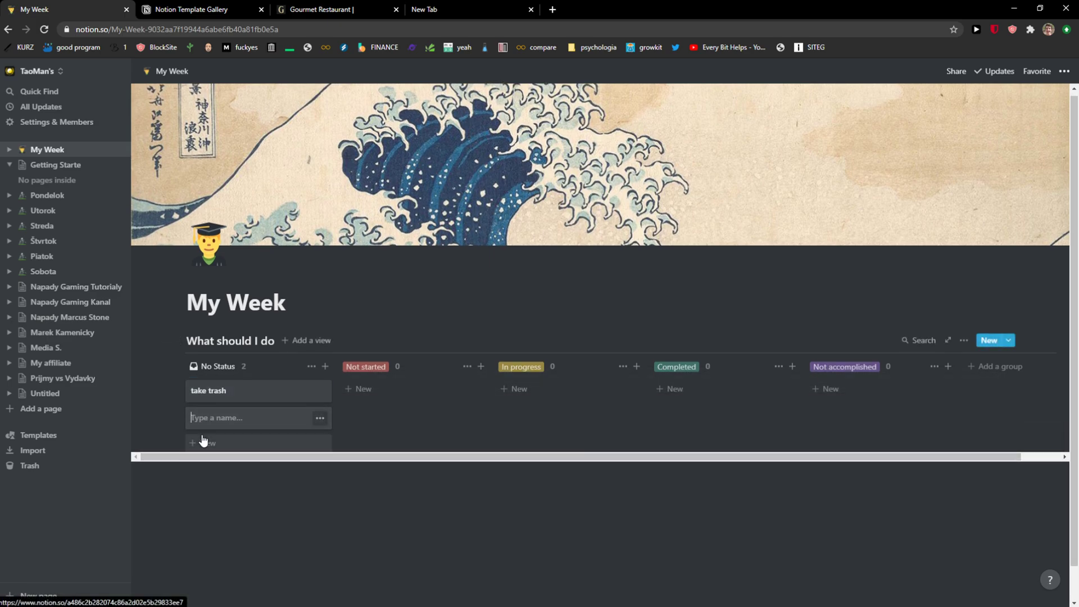
pyautogui.click(204, 442)
pyautogui.click(207, 469)
pyautogui.click(207, 497)
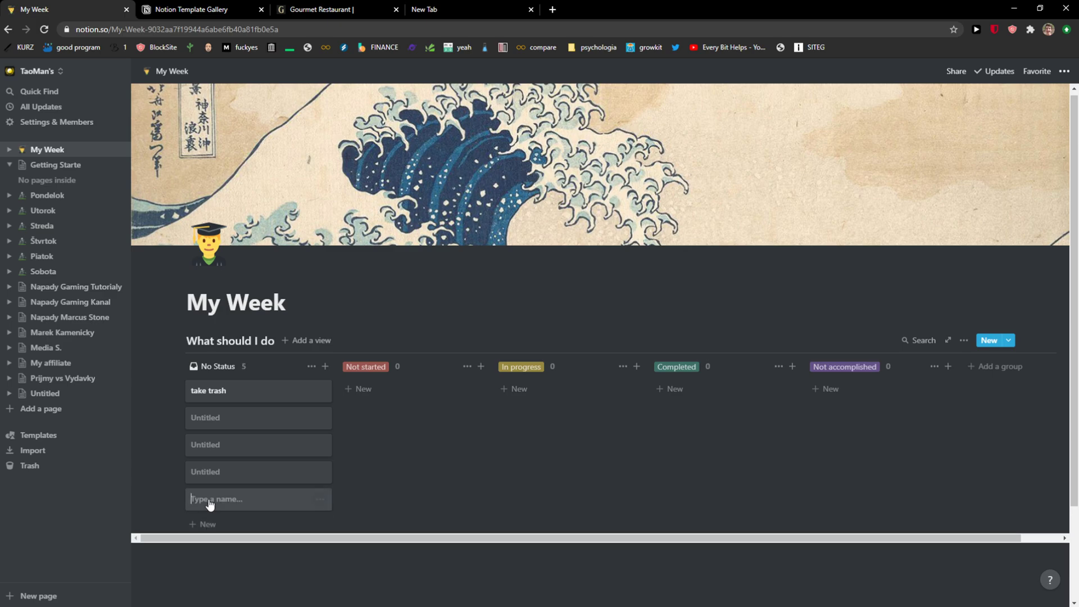
pyautogui.click(207, 524)
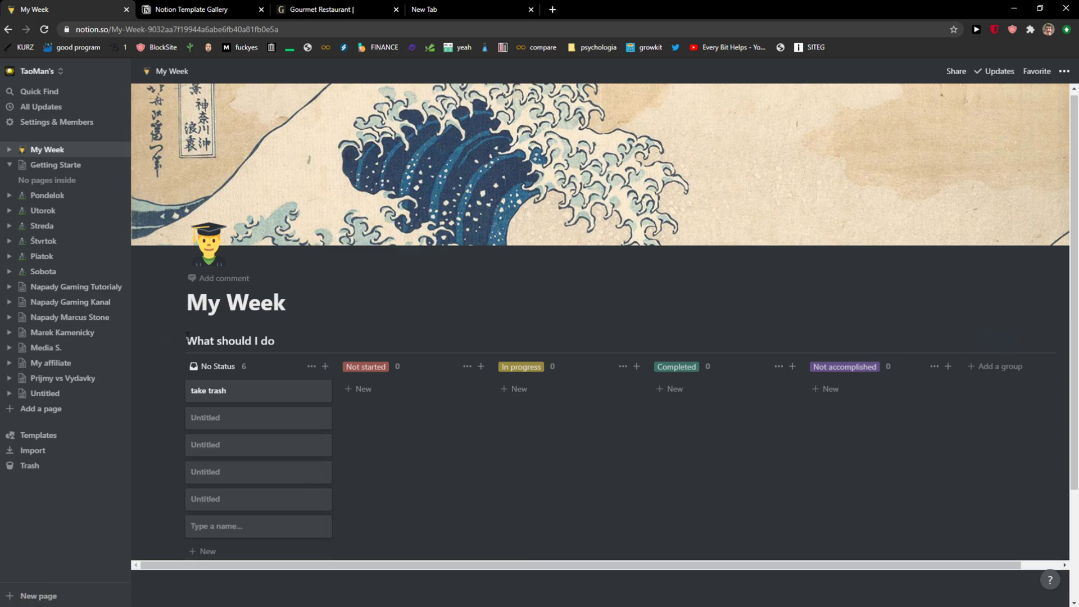
pyautogui.moveTo(179, 340); pyautogui.dragTo(186, 342)
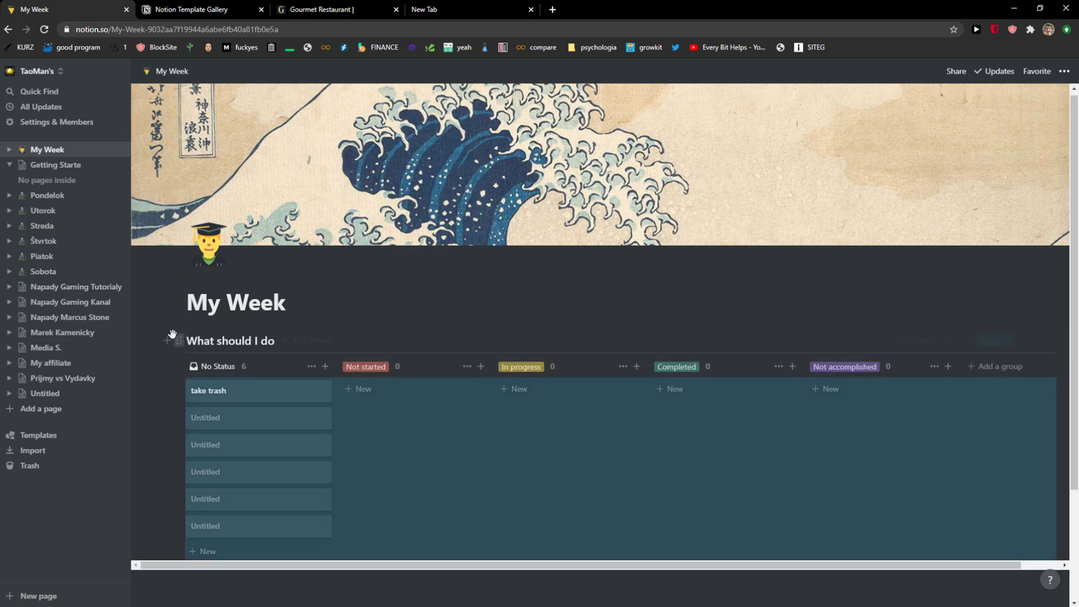
pyautogui.click(208, 301)
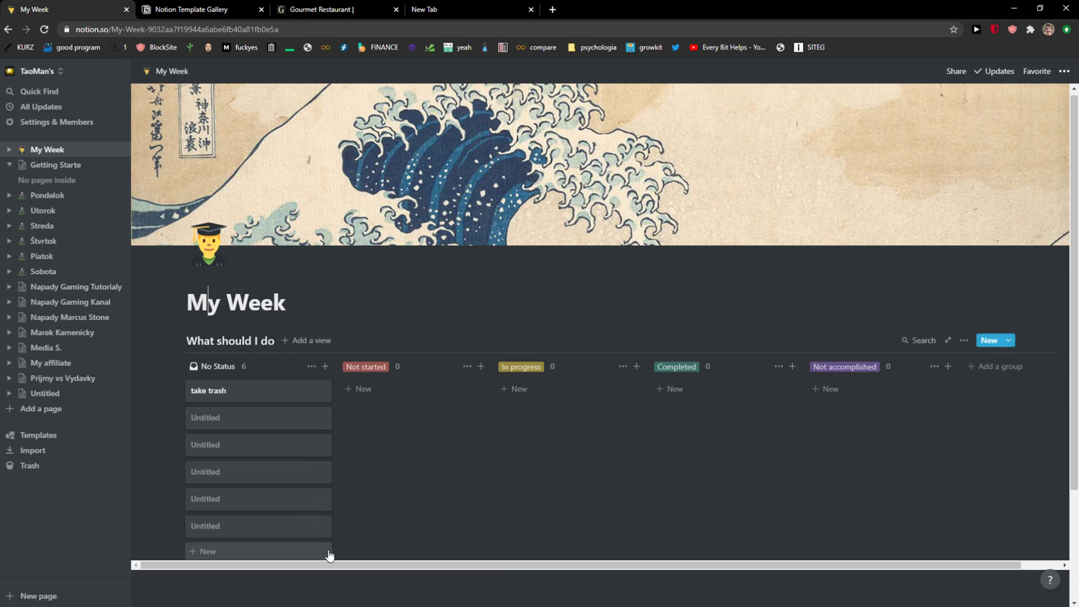
# Step: Add an empty block below the title, a seventh No Status card, and bring up the board's ••• options
pyautogui.press('Return')
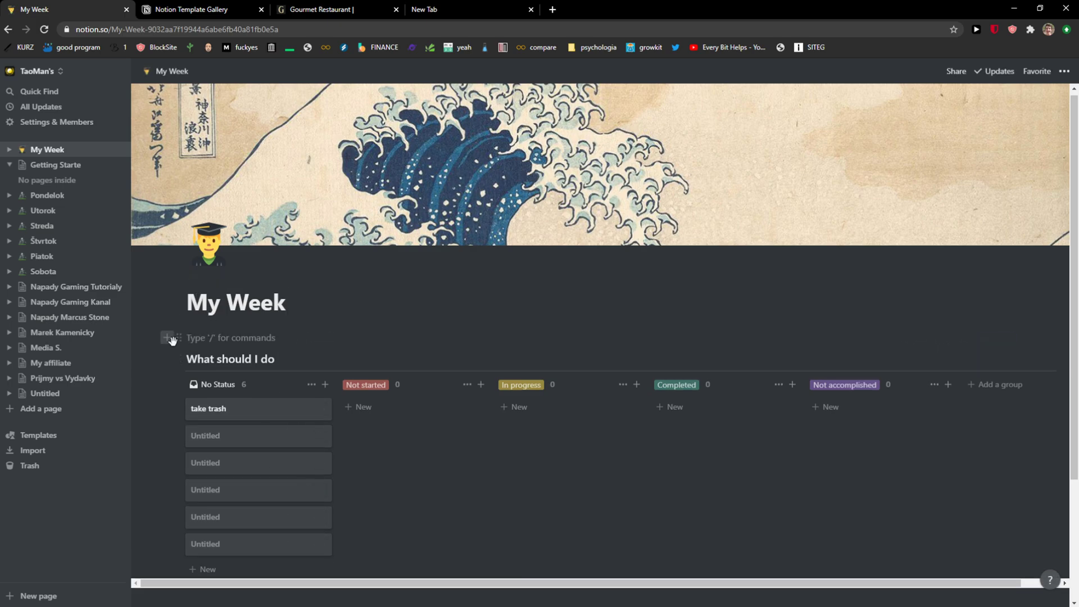
pyautogui.scroll(-1, 202, 579)
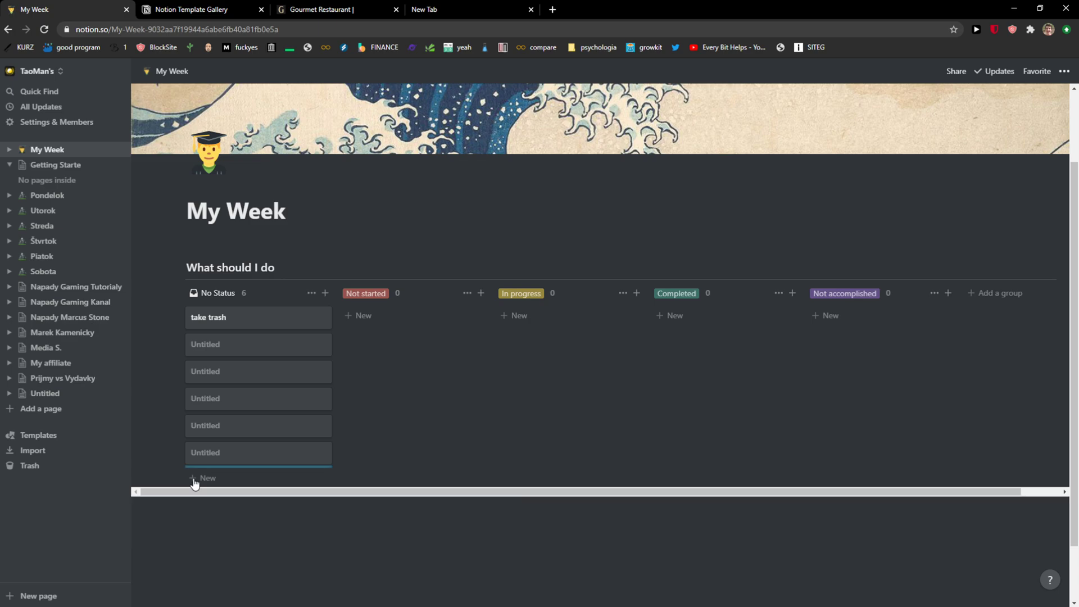
pyautogui.click(196, 479)
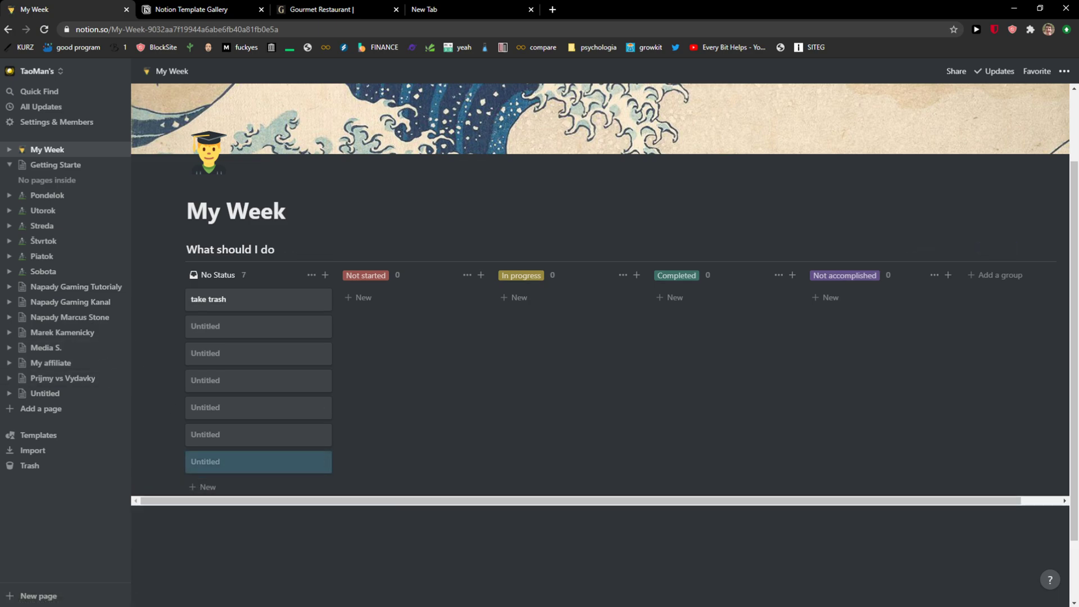
pyautogui.moveTo(955, 262)
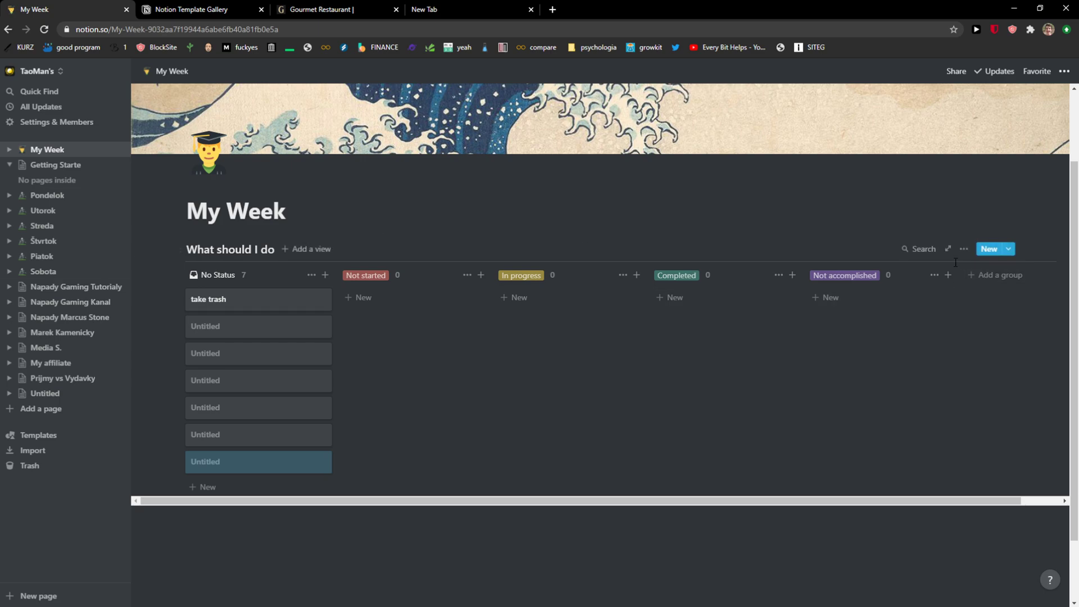
pyautogui.click(923, 251)
pyautogui.click(963, 249)
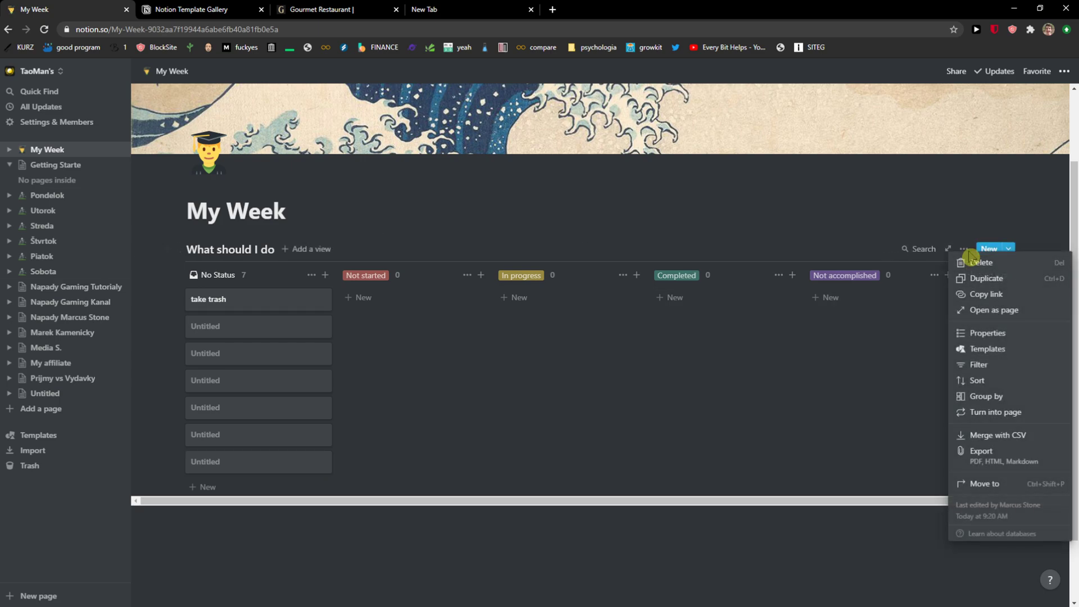